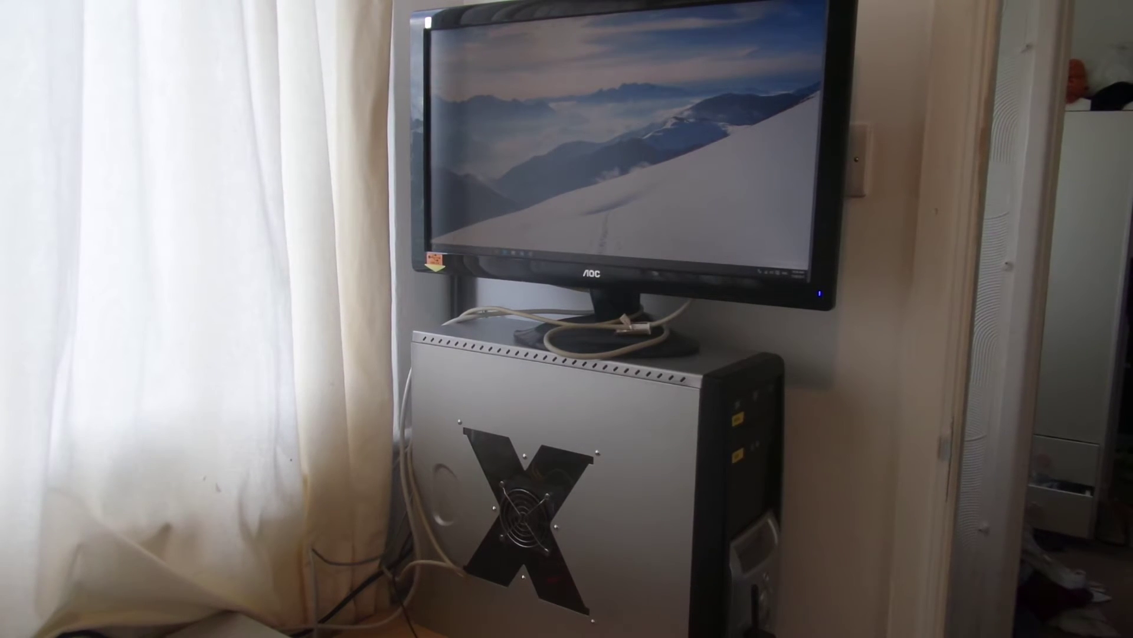
key(super)
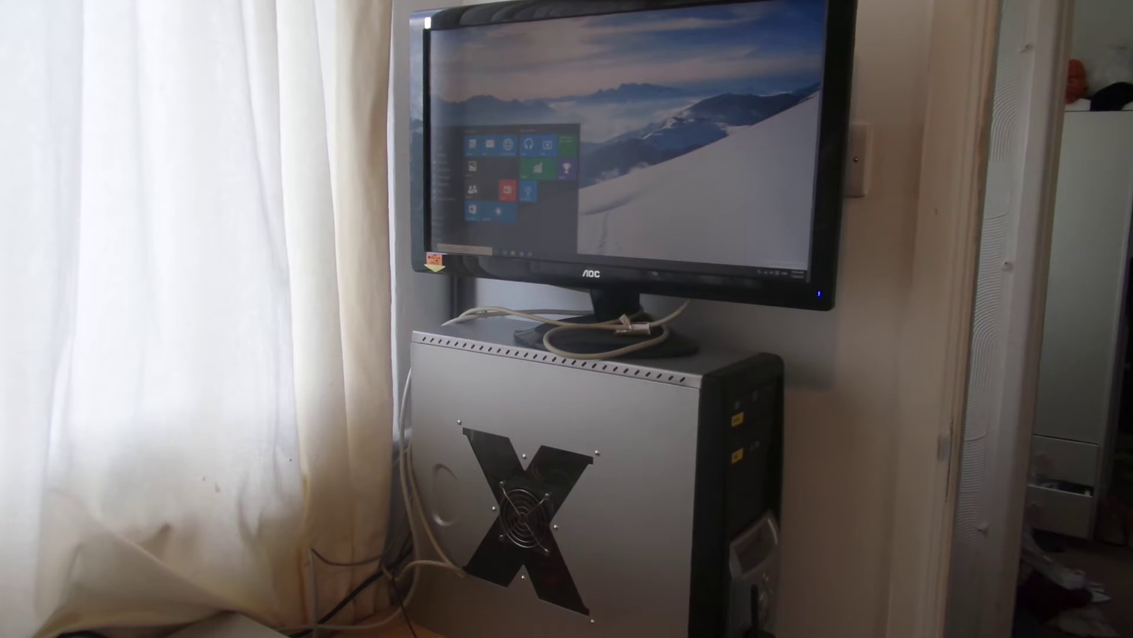
key(super)
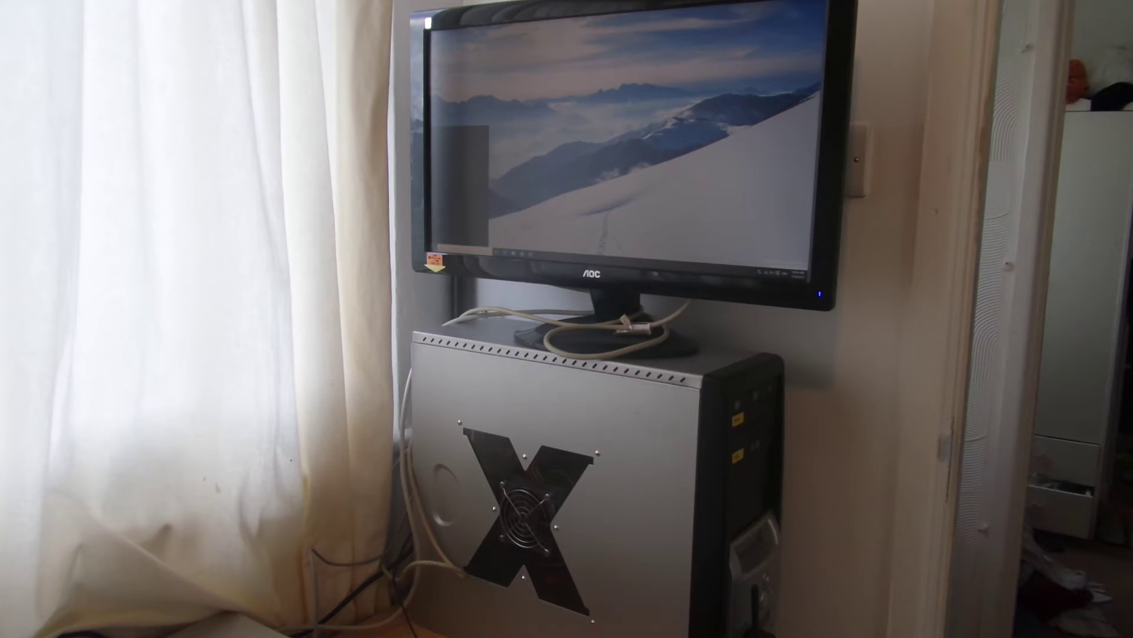